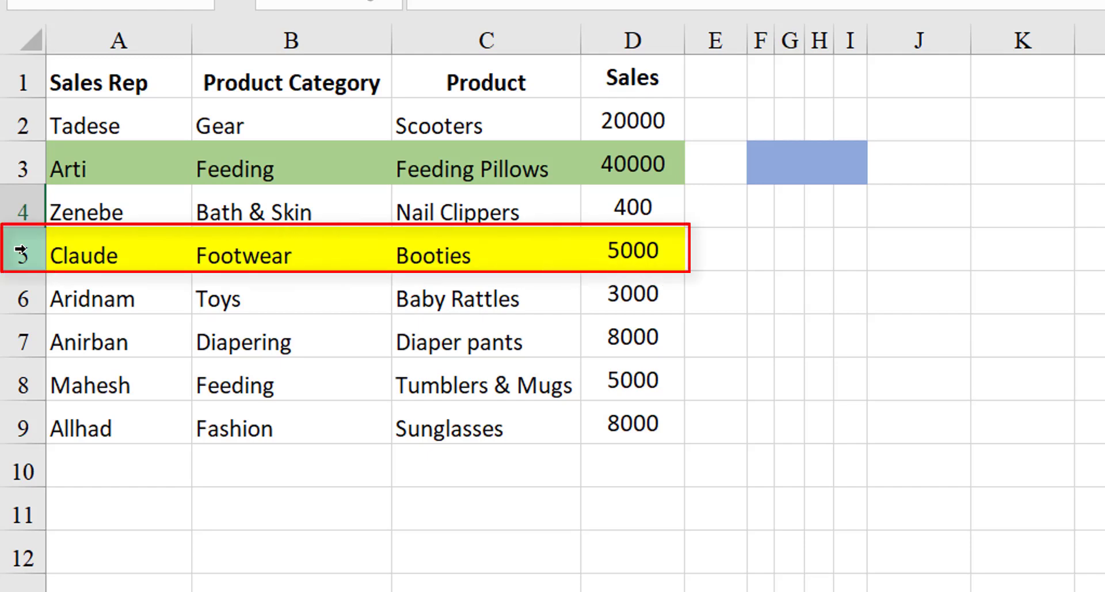
Insert a blank row above the Mahesh row, creating an empty row 8.
{"action": "left_click", "coordinate": [22, 386]}
{"action": "right_click", "coordinate": [23, 385]}
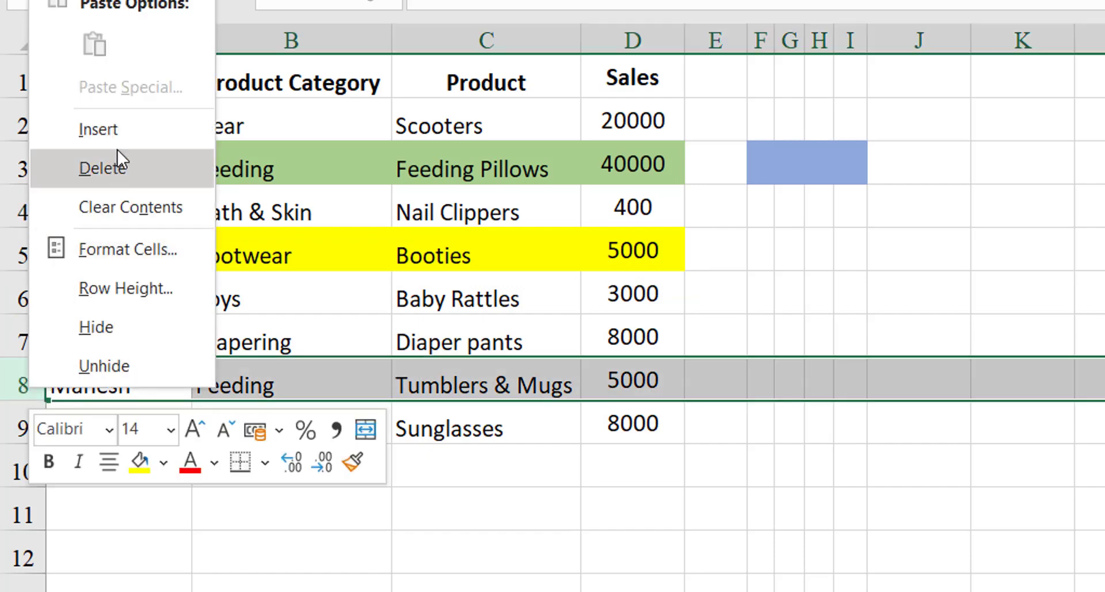
{"action": "left_click", "coordinate": [98, 129]}
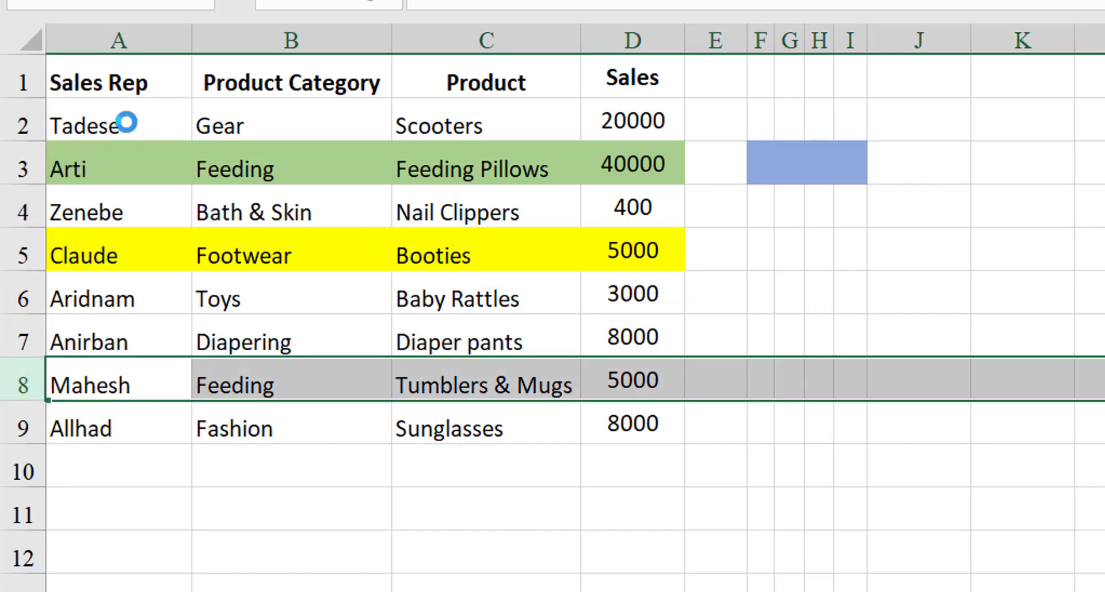
Cut the Claude Footwear Booties row 5 and insert the cut cells at row 8.
{"action": "left_click", "coordinate": [20, 249]}
{"action": "right_click", "coordinate": [19, 249]}
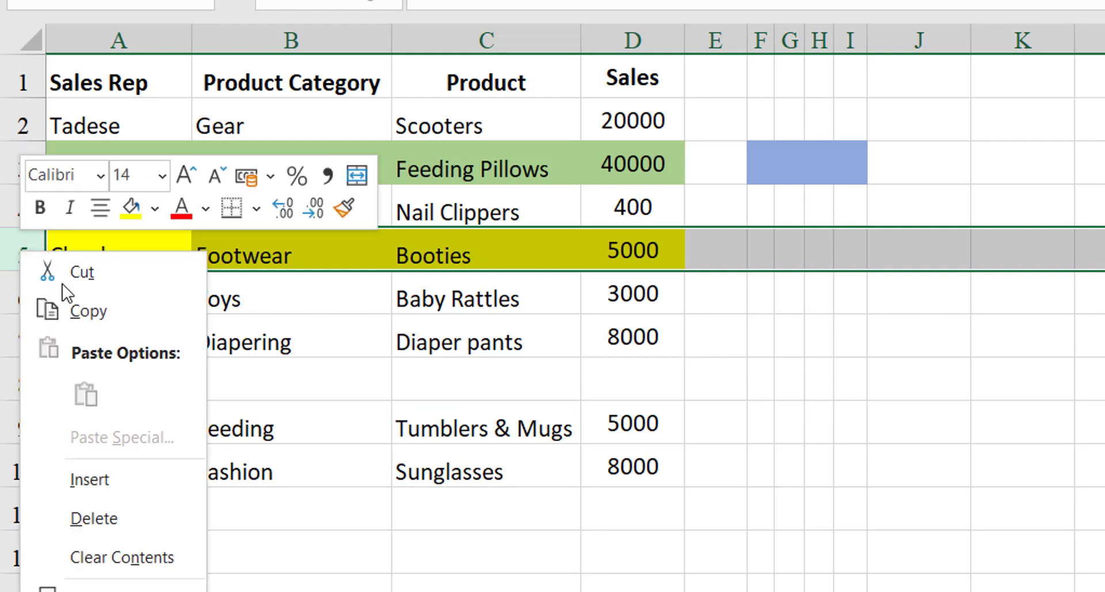
{"action": "left_click", "coordinate": [96, 274]}
{"action": "left_click", "coordinate": [15, 381]}
{"action": "right_click", "coordinate": [15, 381]}
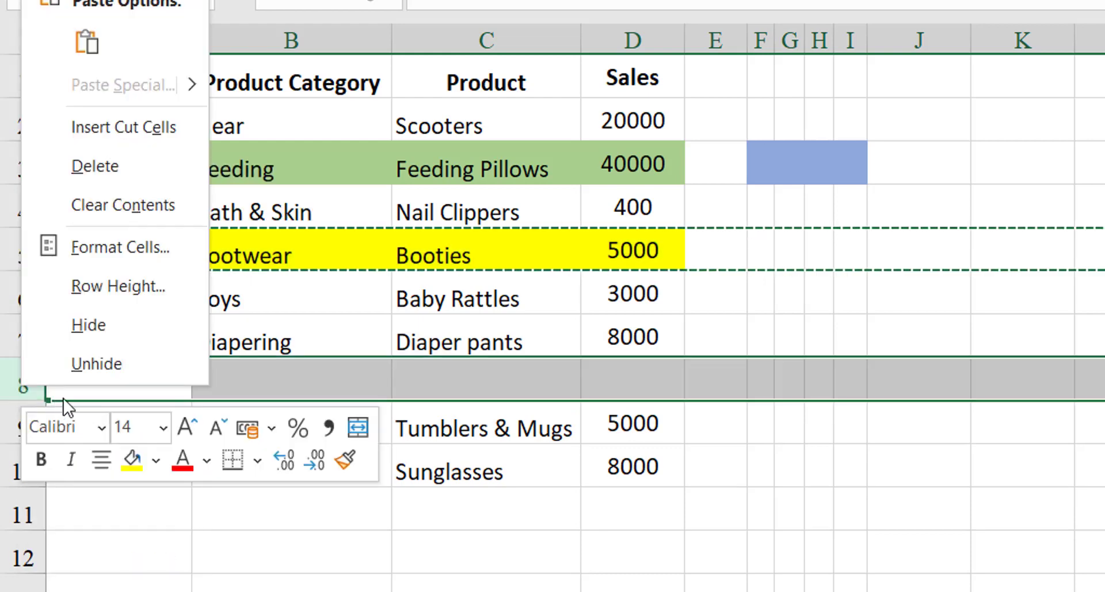
{"action": "left_click", "coordinate": [111, 144]}
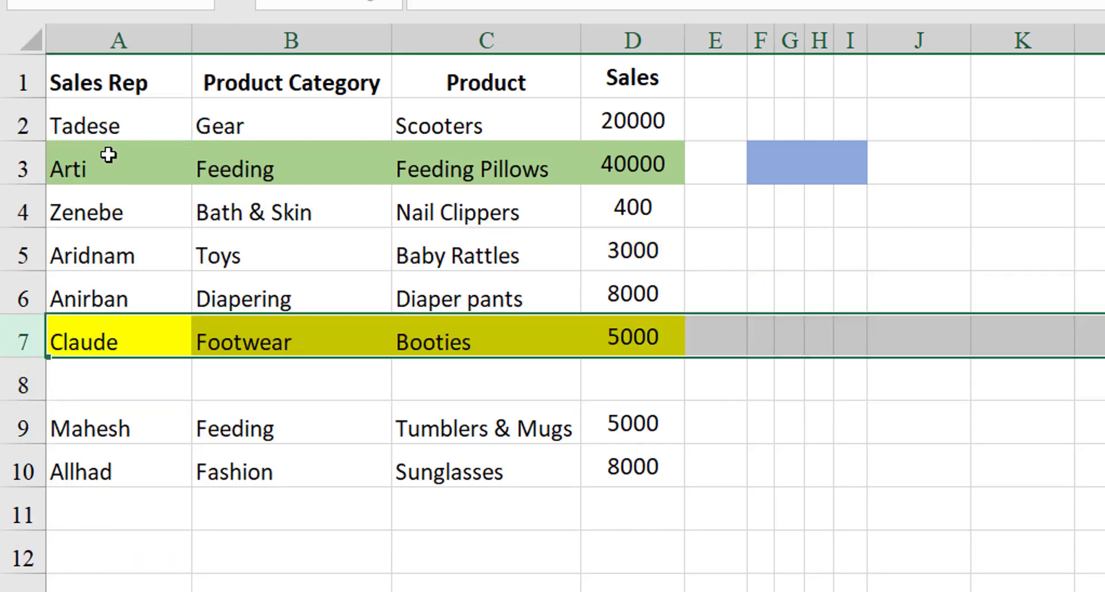
Delete the leftover empty row 8 so rows 2–9 stay contiguous.
{"action": "left_click", "coordinate": [262, 552]}
{"action": "left_click", "coordinate": [24, 384]}
{"action": "right_click", "coordinate": [26, 385]}
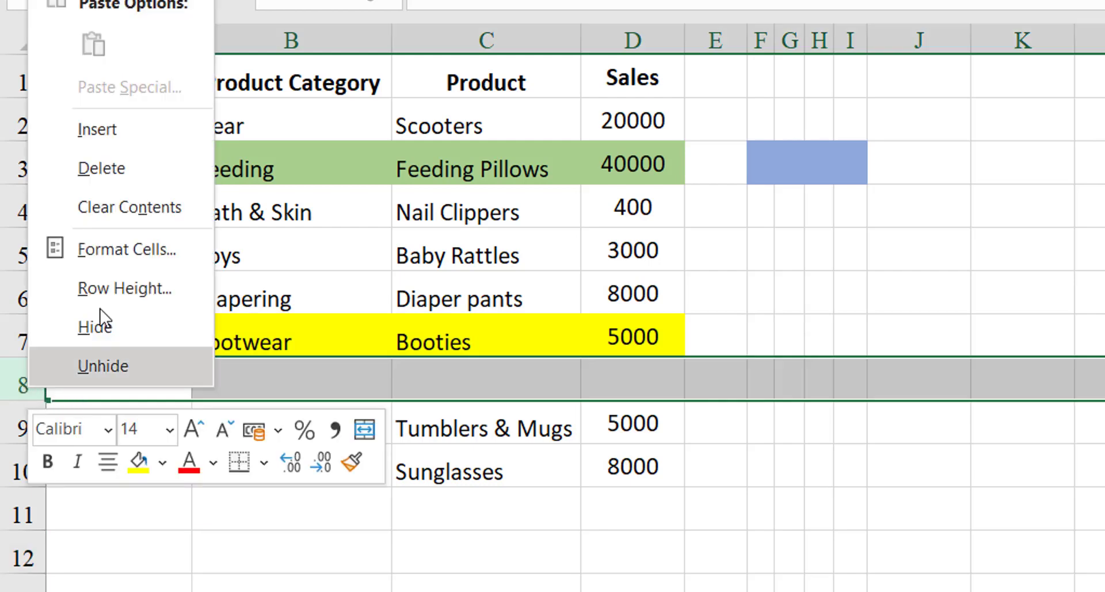
{"action": "left_click", "coordinate": [133, 164]}
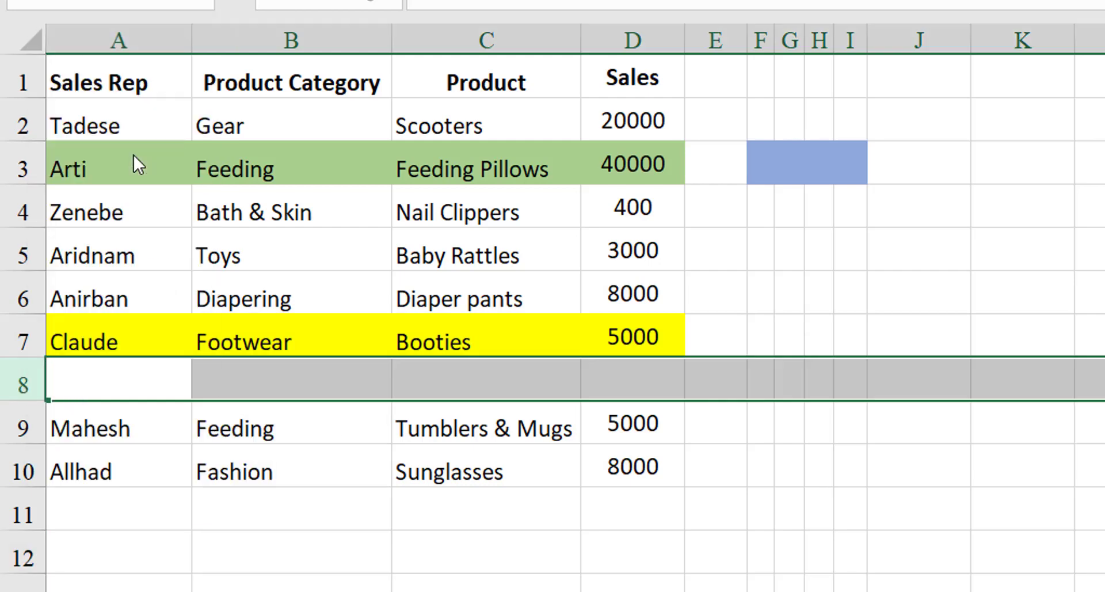
Shift-drag the Claude row from row 7 up to row 5, between Zenebe and Aridnam.
{"action": "left_click", "coordinate": [301, 550]}
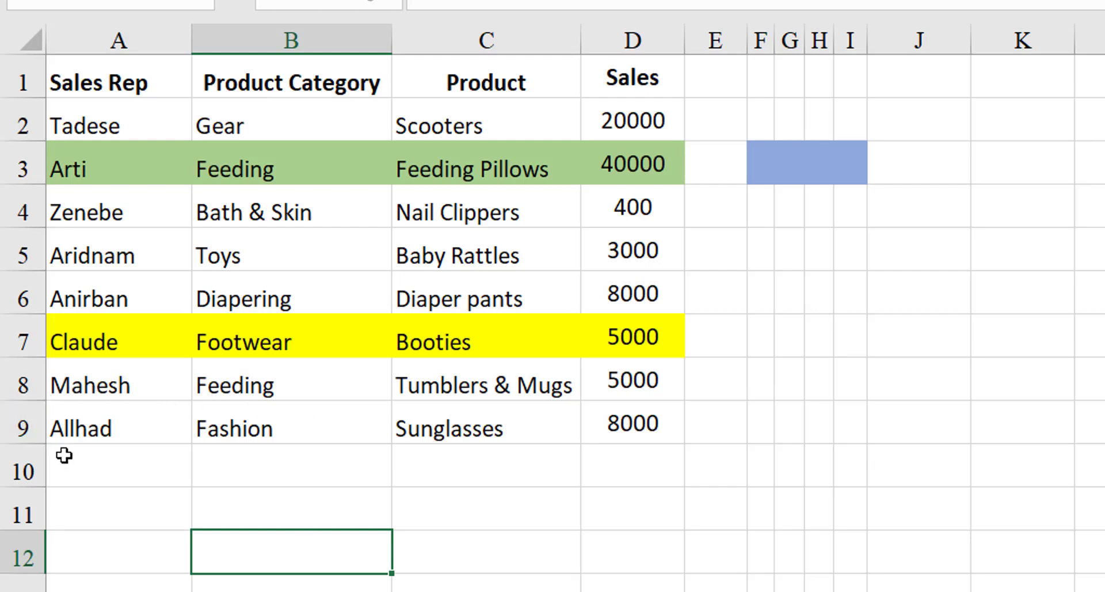
{"action": "left_click", "coordinate": [19, 340]}
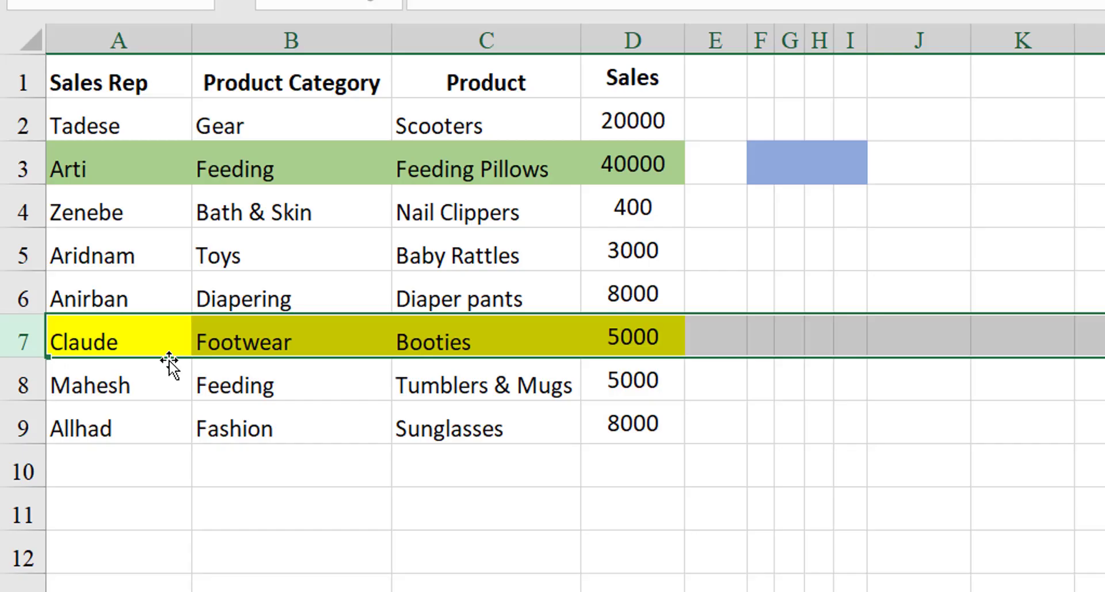
{"action": "left_click", "coordinate": [169, 361], "text": "shift"}
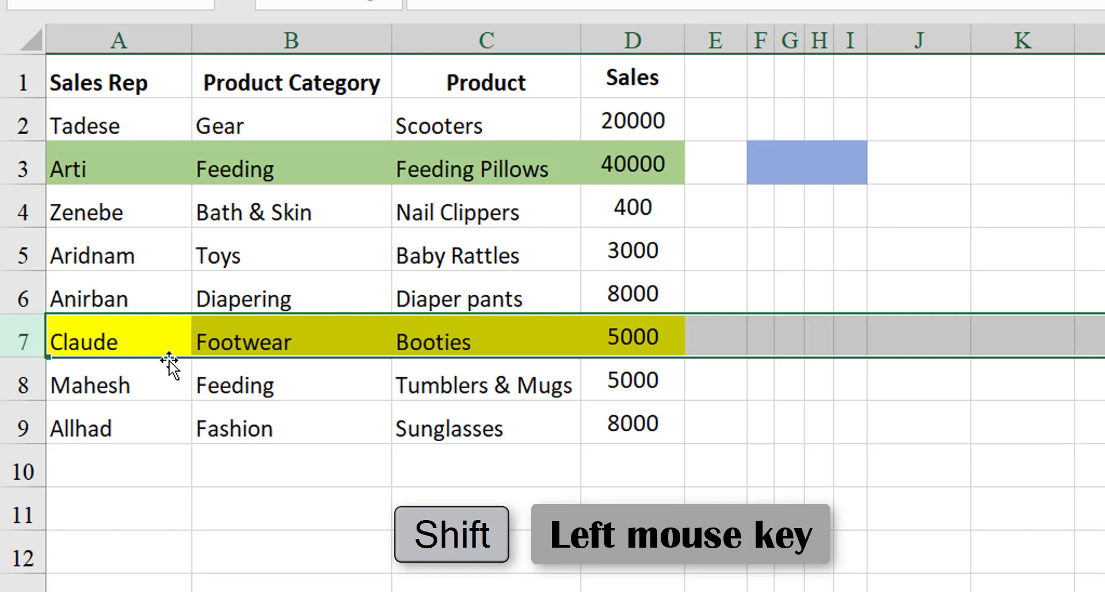
{"action": "left_click_drag", "start_coordinate": [169, 361], "coordinate": [164, 486]}
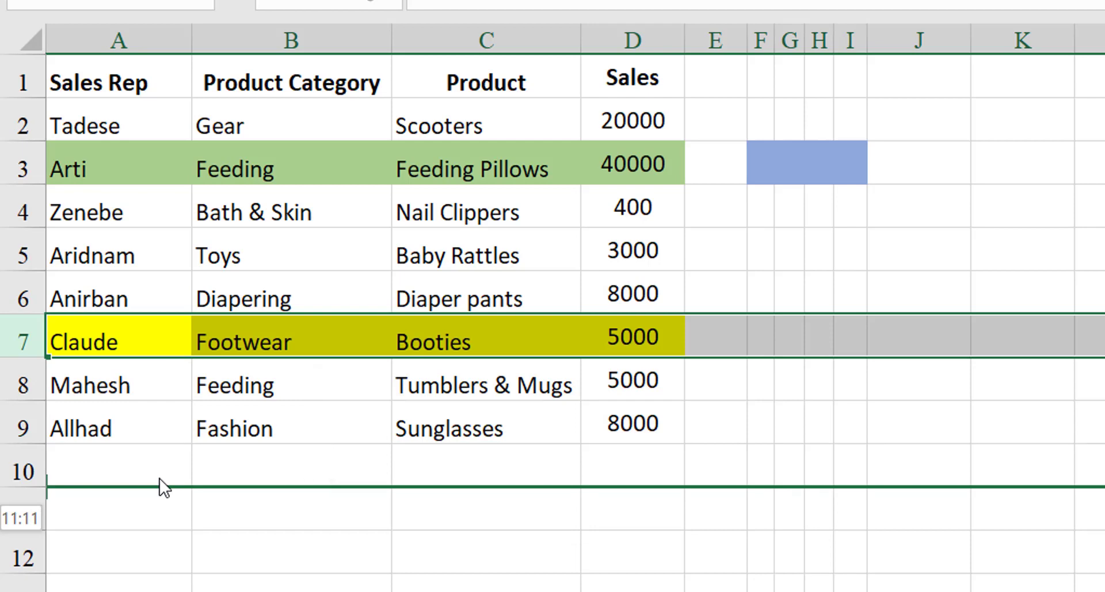
{"action": "left_click_drag", "start_coordinate": [159, 479], "coordinate": [158, 235]}
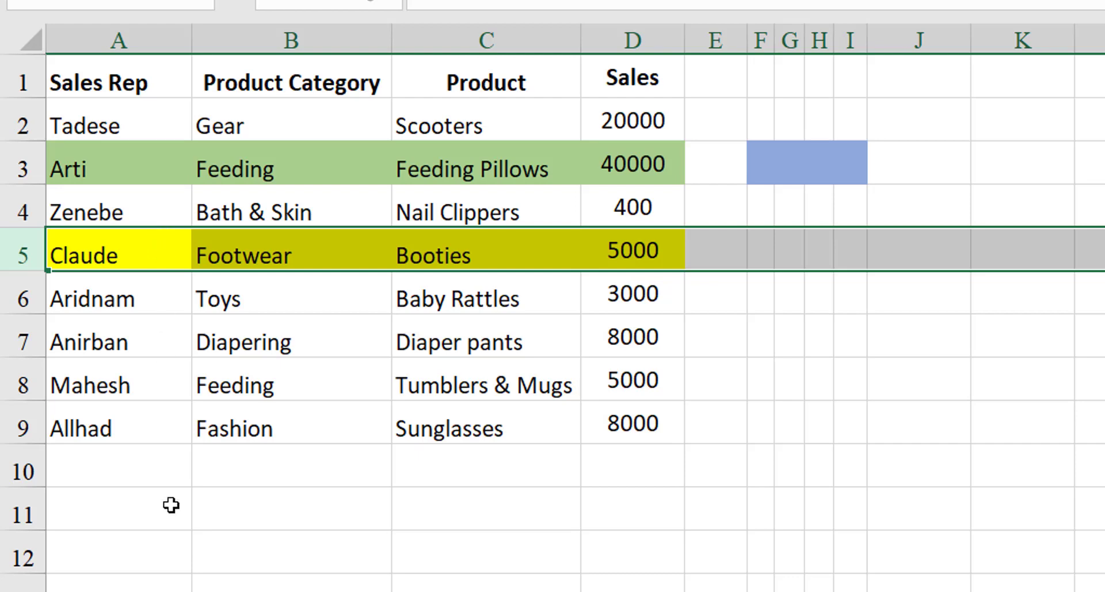
{"action": "left_click", "coordinate": [230, 582]}
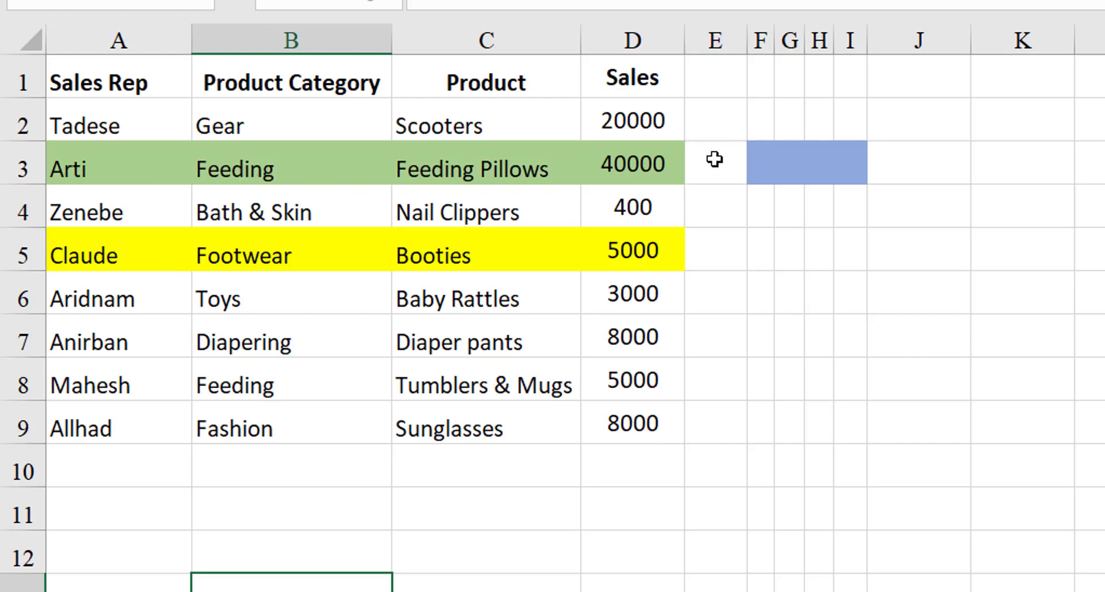
Shift-drag Arti's cells A3:D3 down below row 7, between Mahesh and Allhad.
{"action": "left_click_drag", "start_coordinate": [70, 164], "coordinate": [661, 165]}
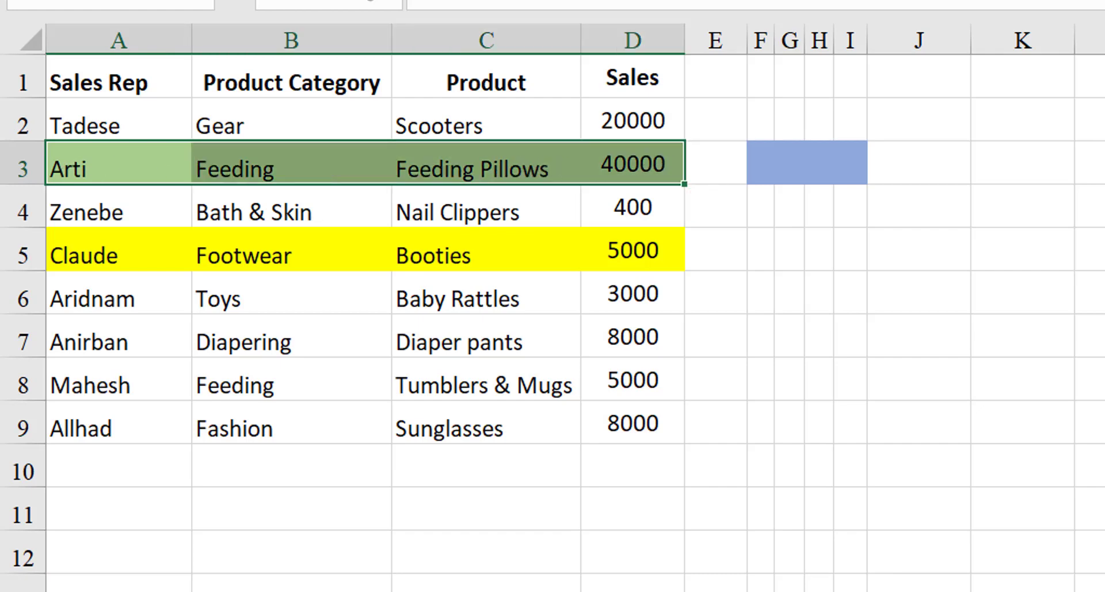
{"action": "left_click", "coordinate": [15, 167]}
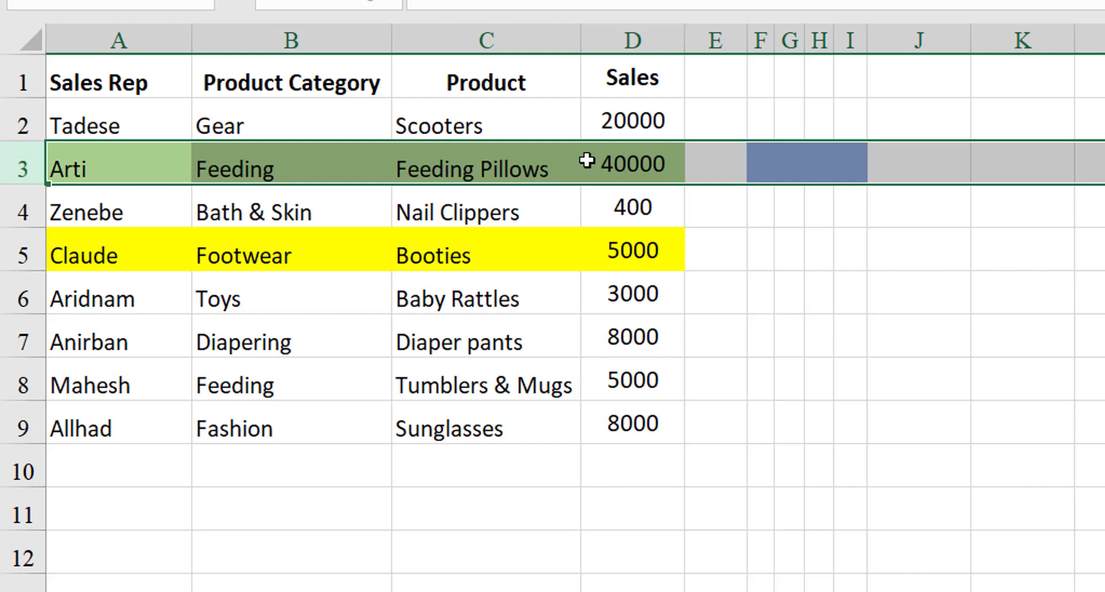
{"action": "left_click", "coordinate": [966, 311]}
{"action": "left_click_drag", "start_coordinate": [57, 170], "coordinate": [638, 172]}
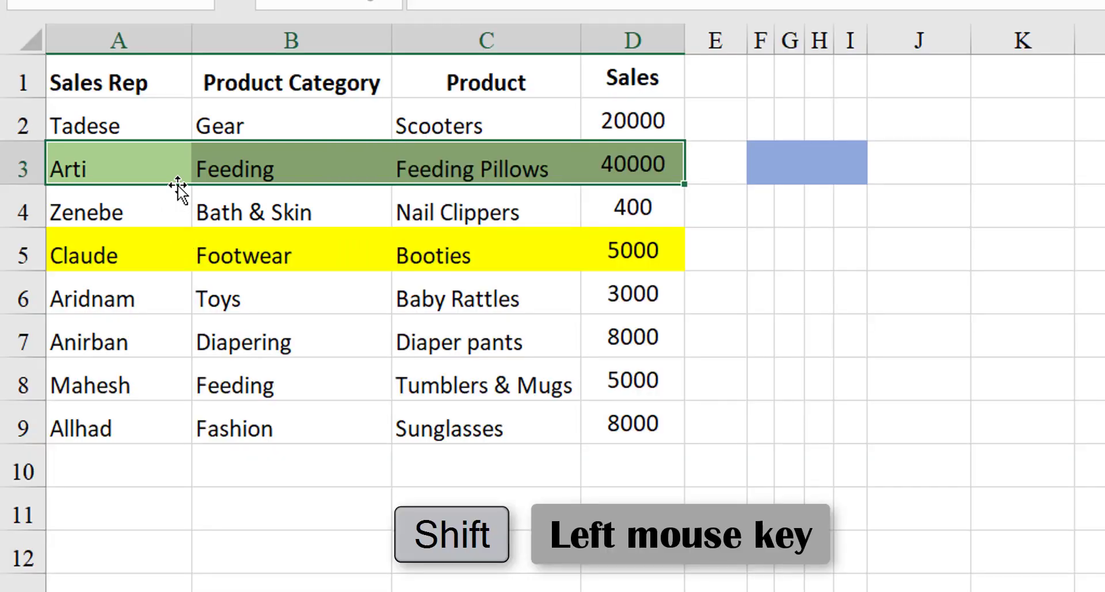
{"action": "mouse_move", "coordinate": [178, 185]}
{"action": "left_mouse_down"}
{"action": "mouse_move", "coordinate": [163, 494]}
{"action": "mouse_move", "coordinate": [176, 404]}
{"action": "left_mouse_up"}
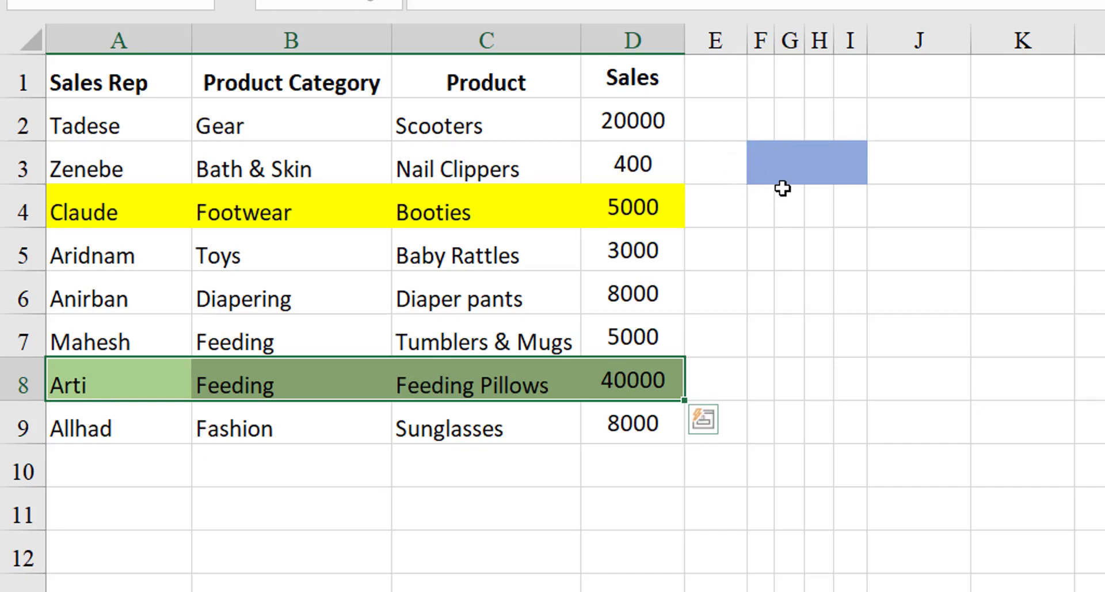
{"action": "left_click", "coordinate": [823, 325]}
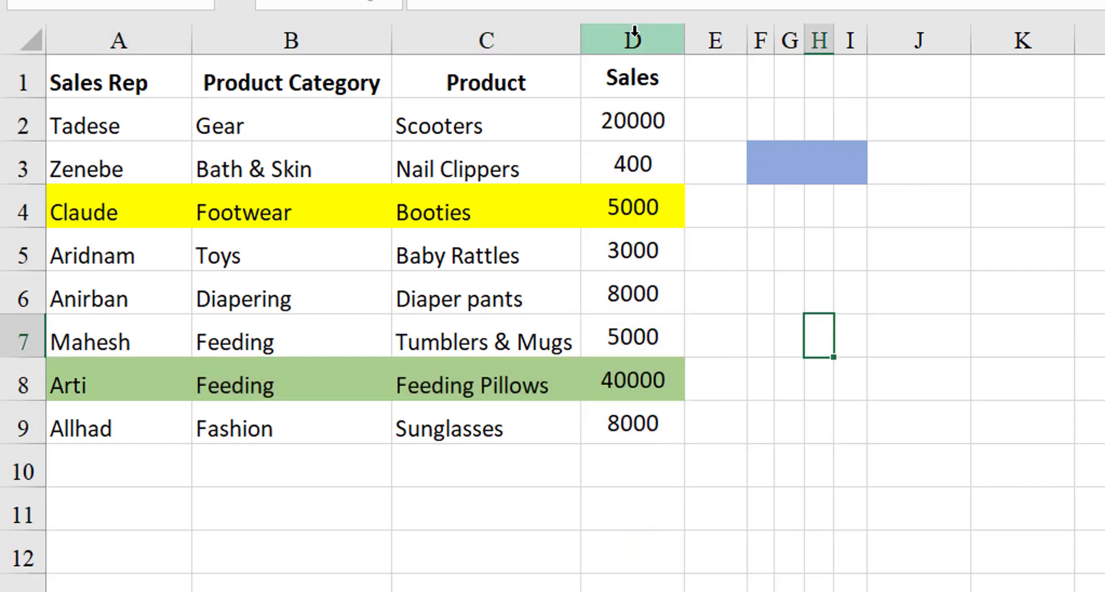
Shift-drag column D (Sales) left into column B, right after Sales Rep.
{"action": "left_click", "coordinate": [634, 36]}
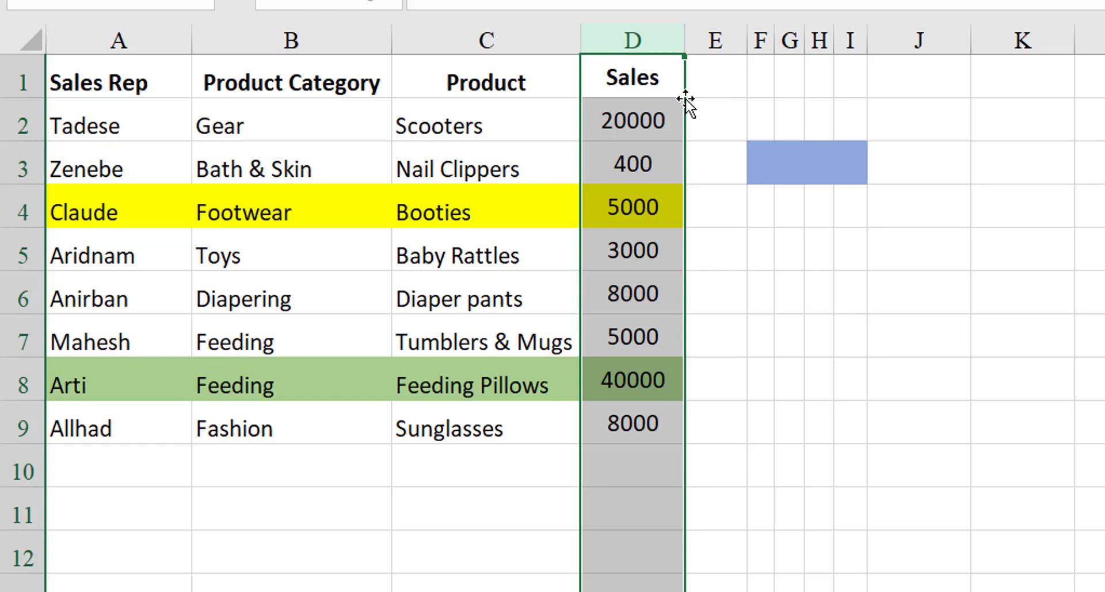
{"action": "left_click_drag", "start_coordinate": [676, 103], "coordinate": [392, 141]}
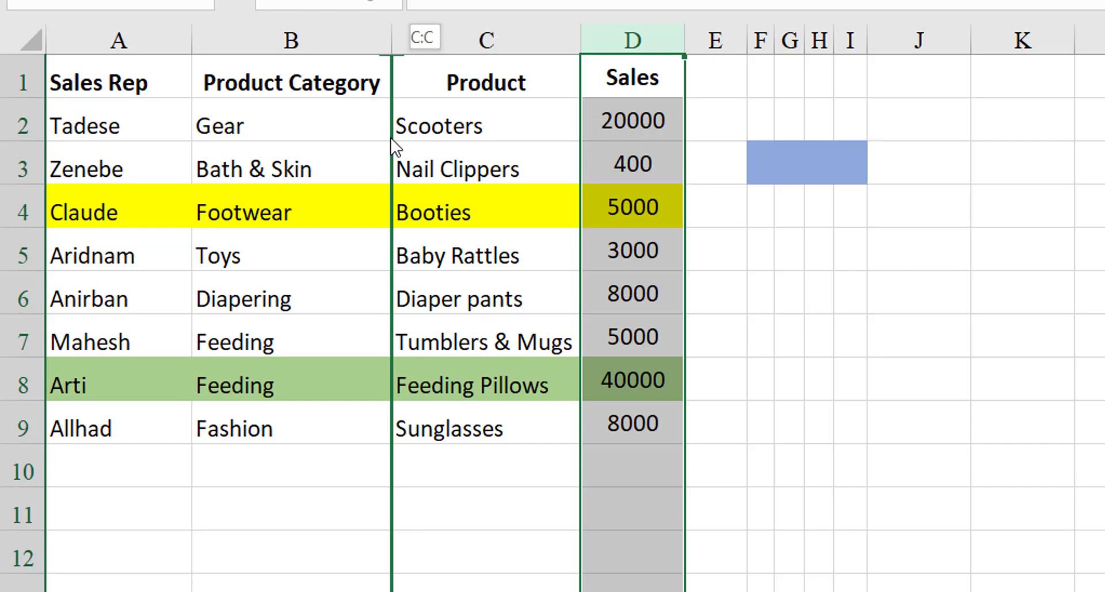
{"action": "left_click_drag", "start_coordinate": [392, 141], "coordinate": [222, 146]}
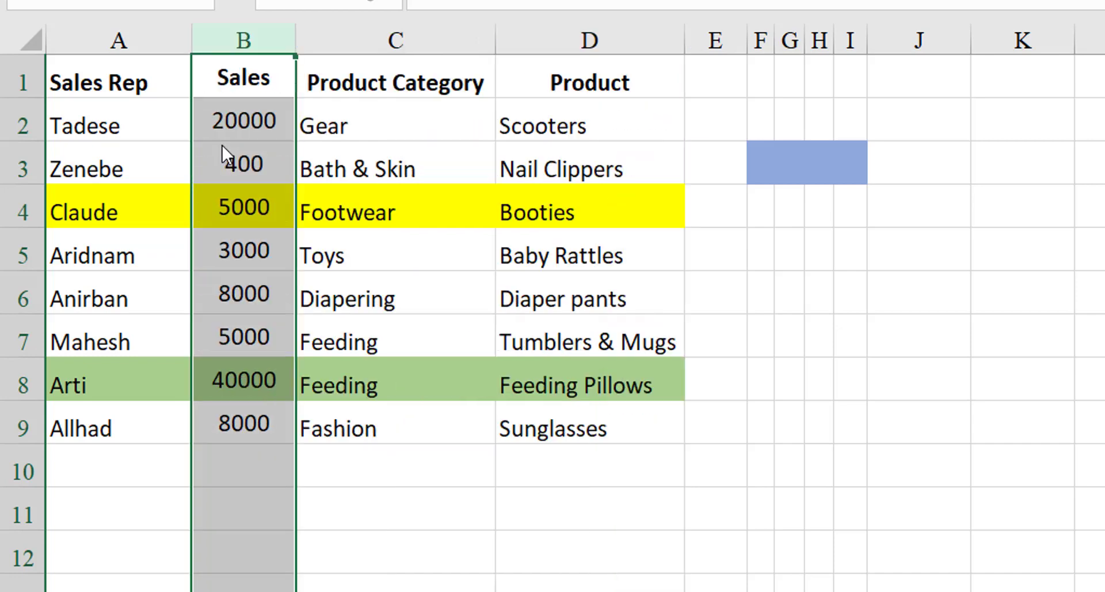
{"action": "left_click", "coordinate": [815, 426]}
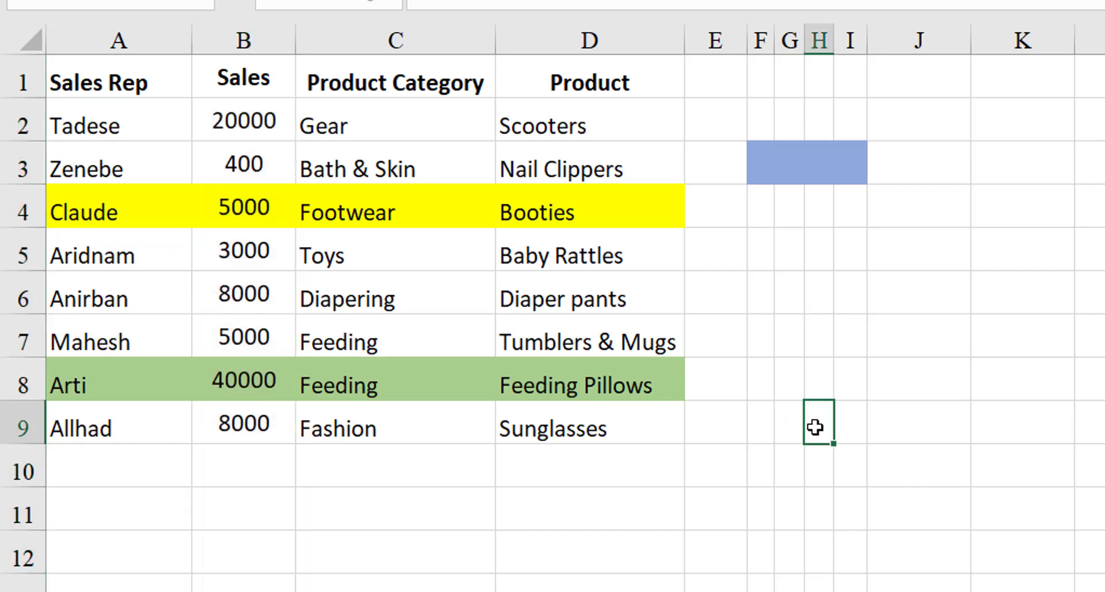
Cut the Product Category column C and insert it before Sales in column B.
{"action": "left_click", "coordinate": [395, 39]}
{"action": "key", "text": "ctrl+c"}
{"action": "right_click", "coordinate": [439, 46]}
{"action": "left_click", "coordinate": [491, 67]}
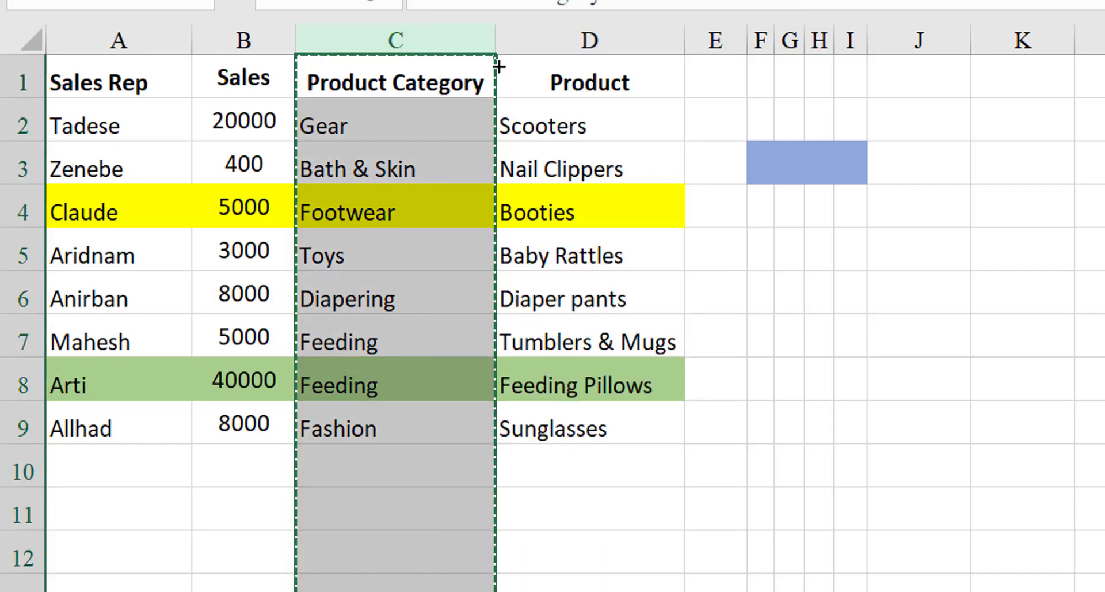
{"action": "right_click", "coordinate": [219, 34]}
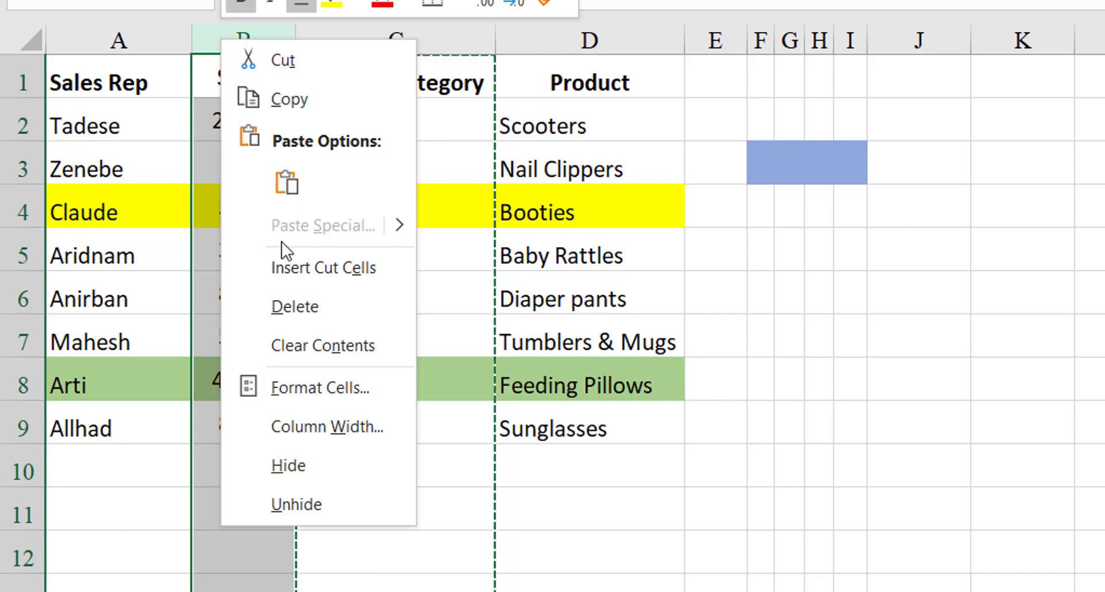
{"action": "left_click", "coordinate": [305, 272]}
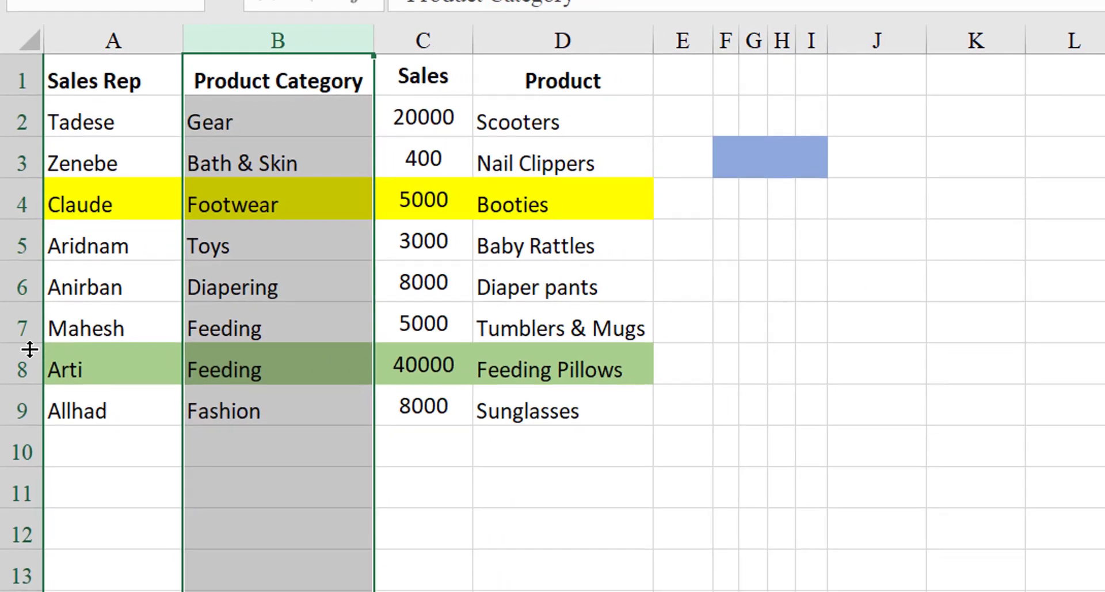
{"action": "left_click", "coordinate": [397, 548]}
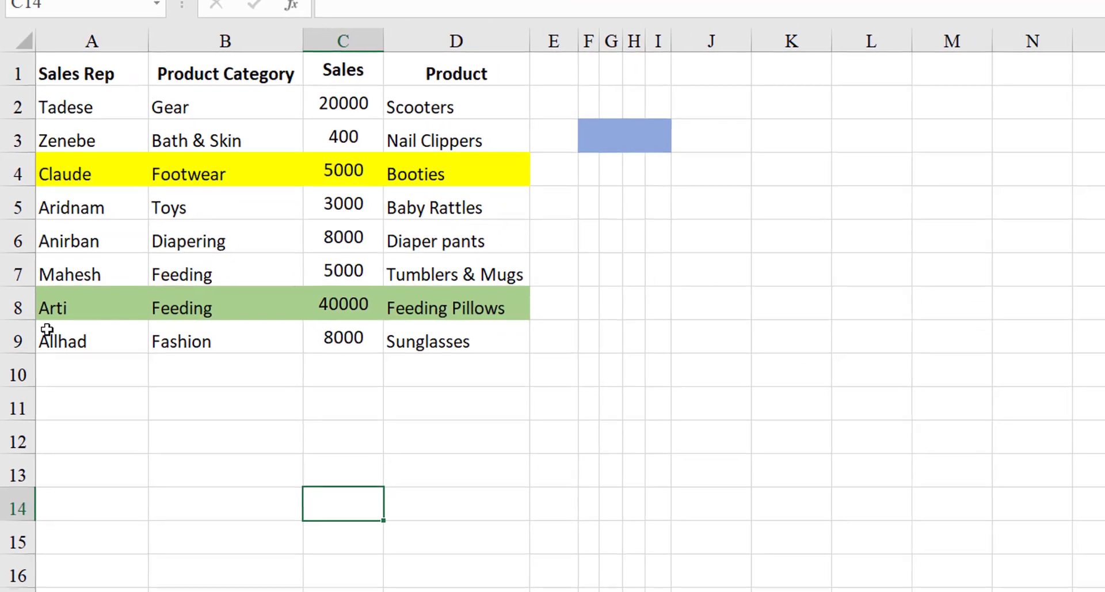
Cut the Arti Feeding Pillows row 8 and insert it above Anirban at row 6.
{"action": "right_click", "coordinate": [17, 308]}
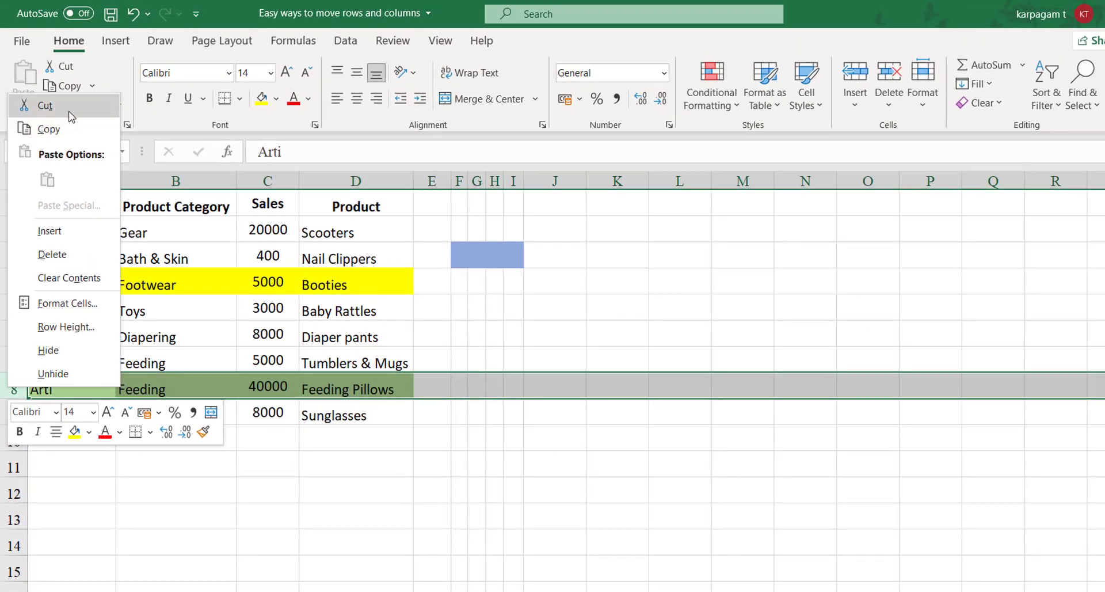
{"action": "left_click", "coordinate": [69, 111]}
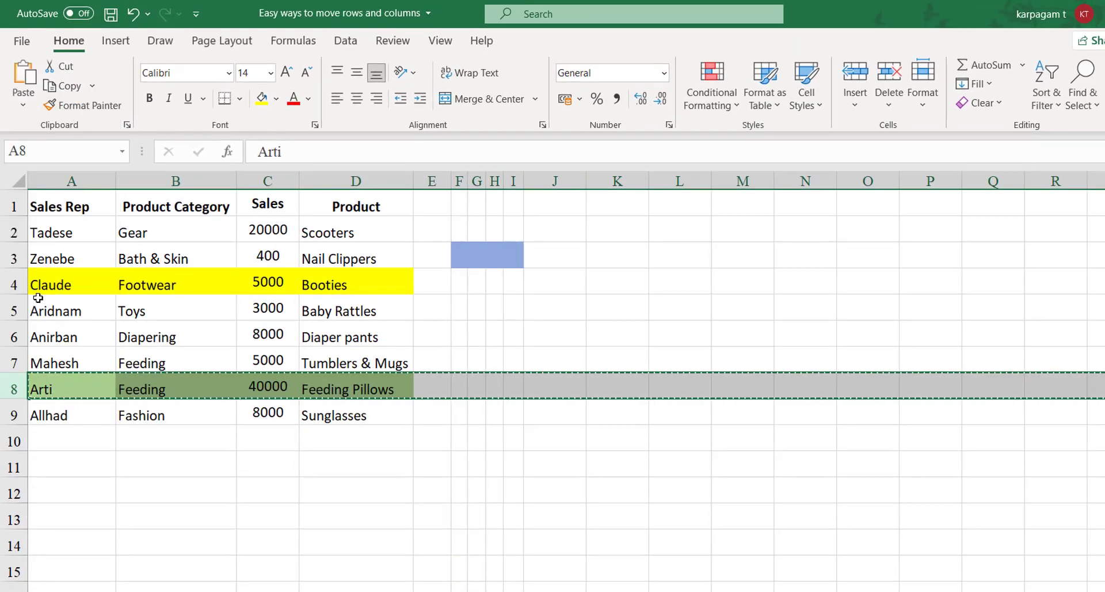
{"action": "right_click", "coordinate": [10, 327]}
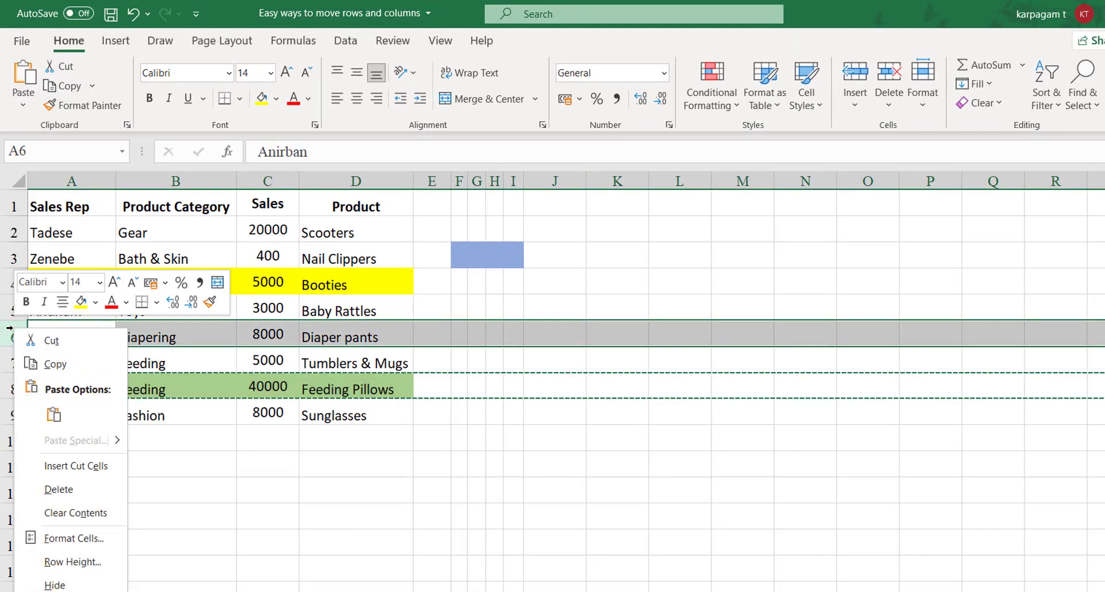
{"action": "left_click", "coordinate": [55, 465]}
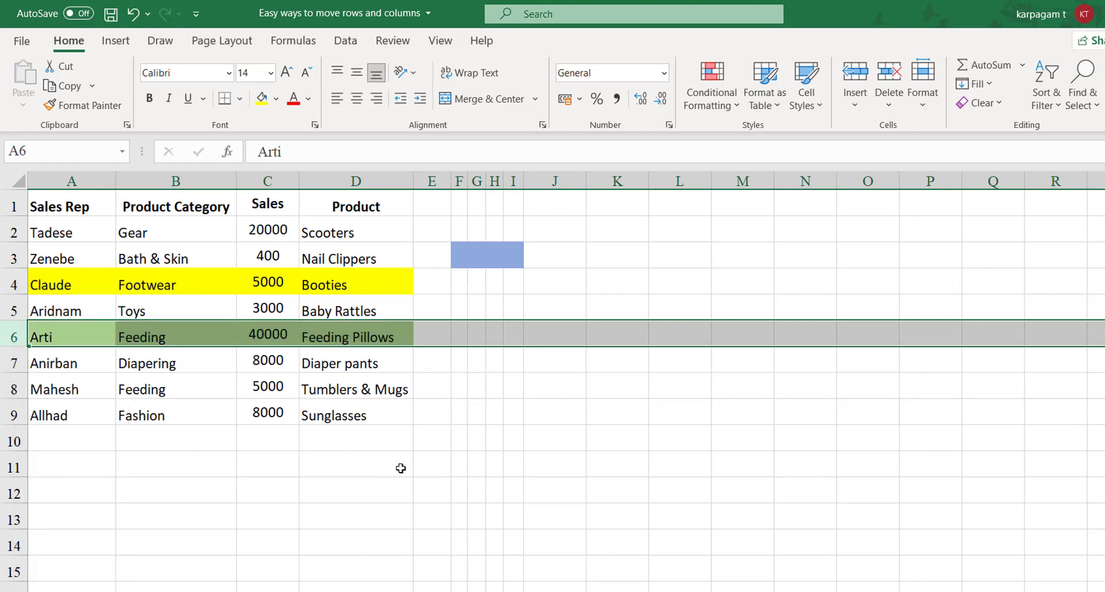
{"action": "left_click", "coordinate": [526, 488]}
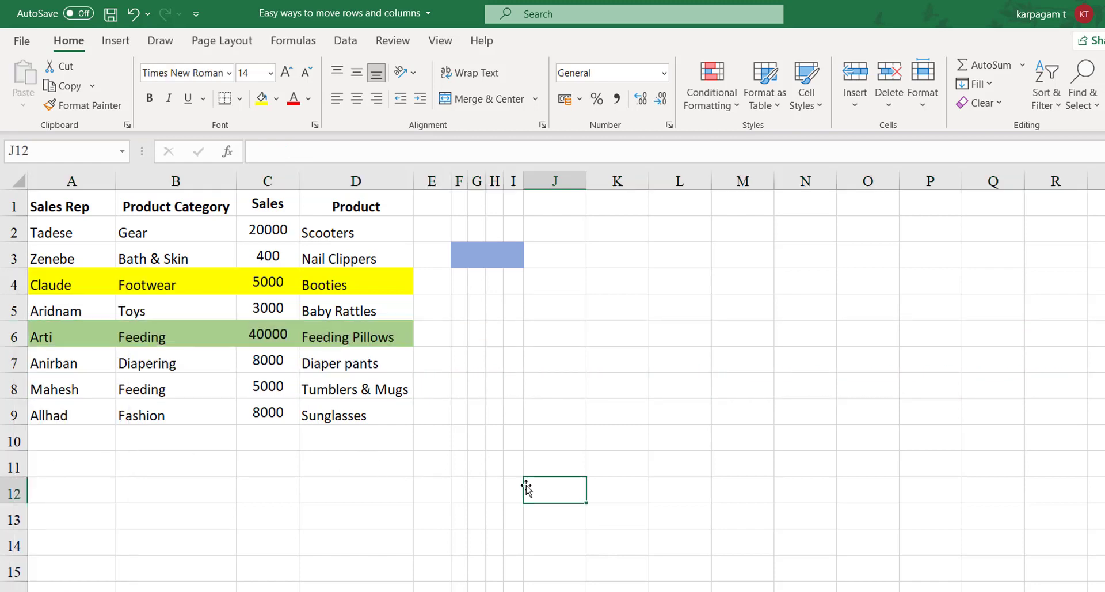